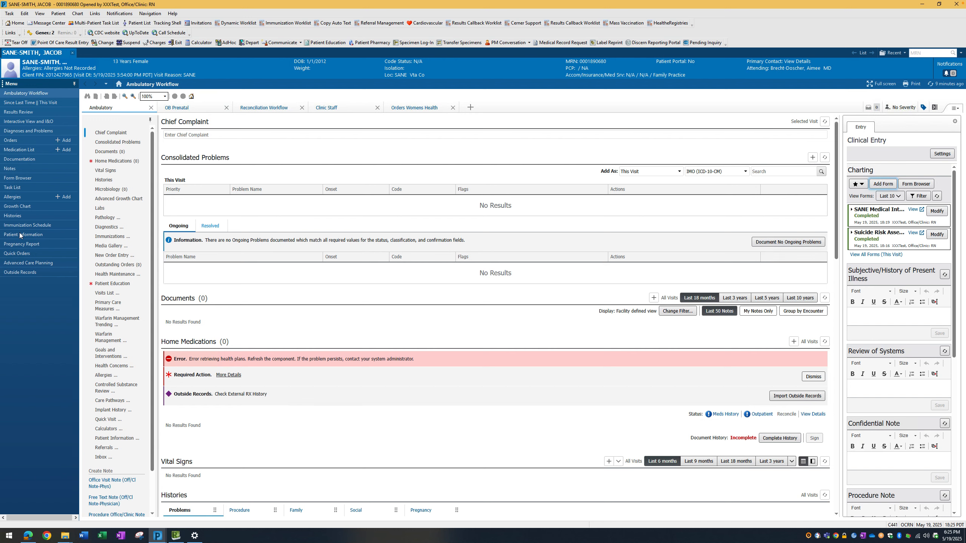
In the patient's orders, search for "sane" and add the SANE Orders plan.
click(10, 139)
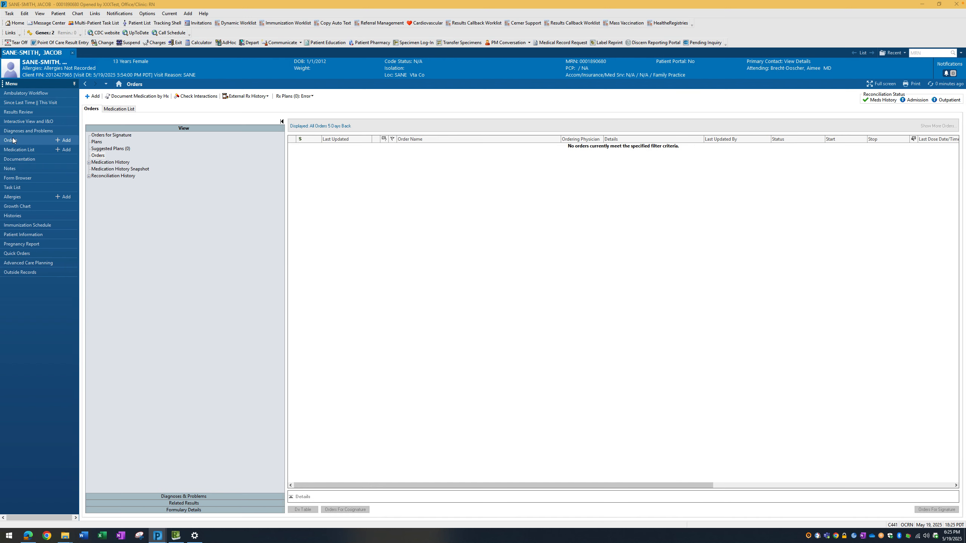
click(88, 97)
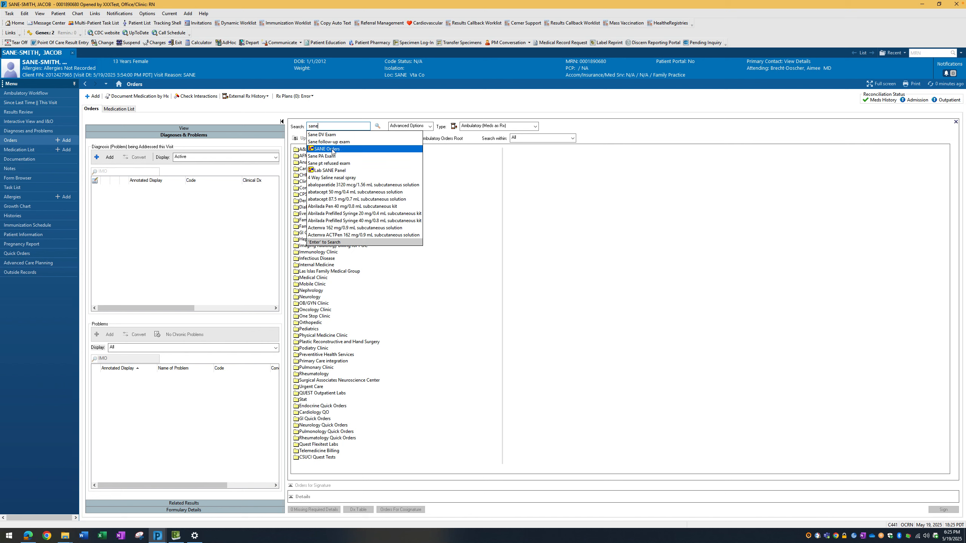
click(347, 149)
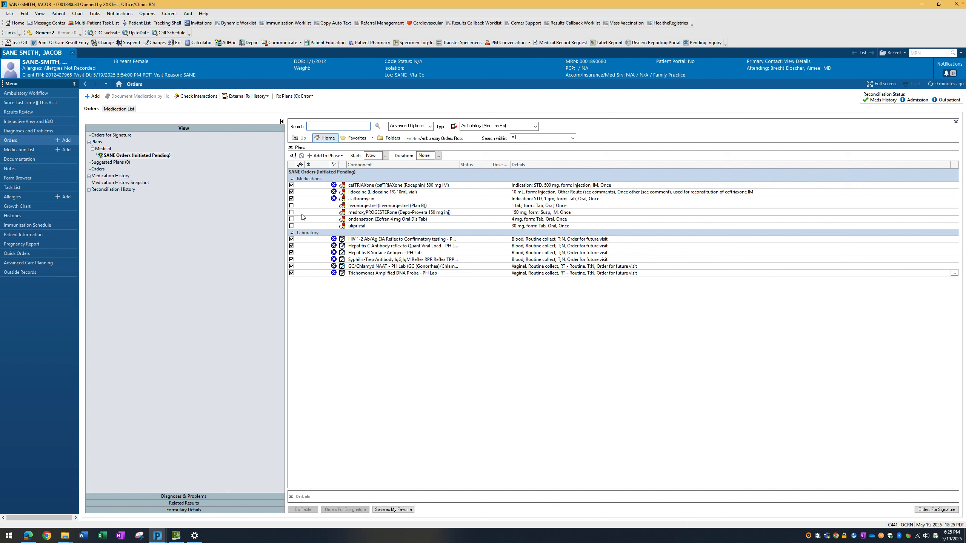
Submit the SANE plan orders for signature, entering the ordering physician's name and Protocol/Standardize Procedure - co sign as communication type.
mouse_move(336, 190)
click(932, 513)
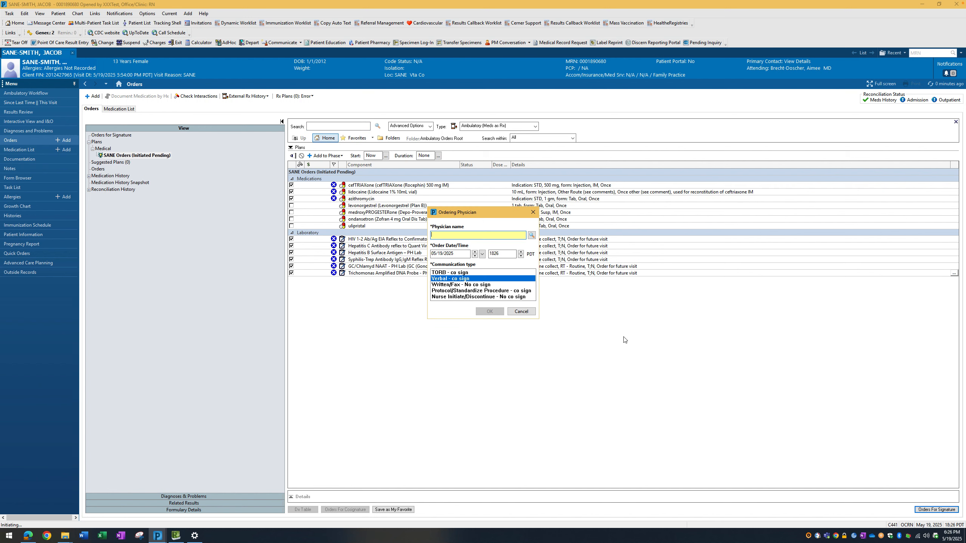
text(brecht)
key(Return)
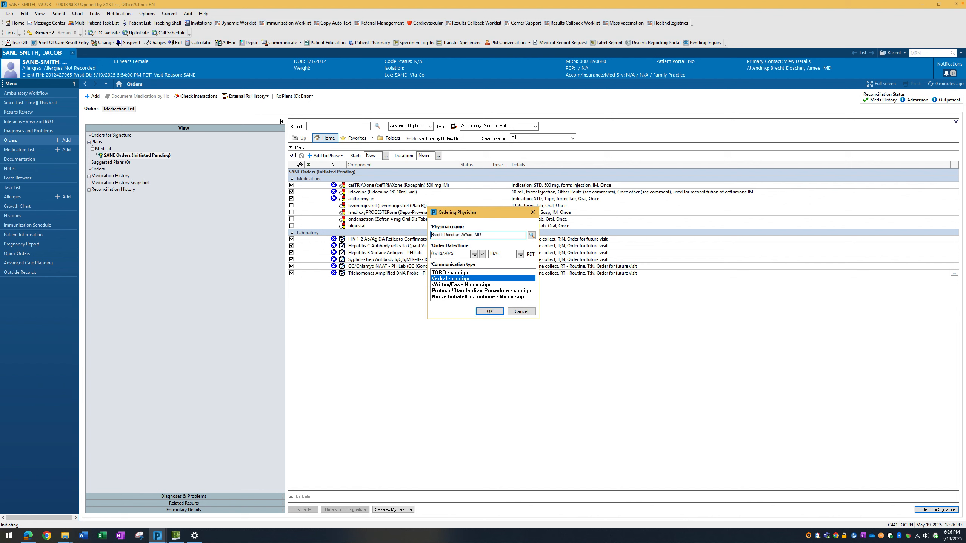
click(449, 291)
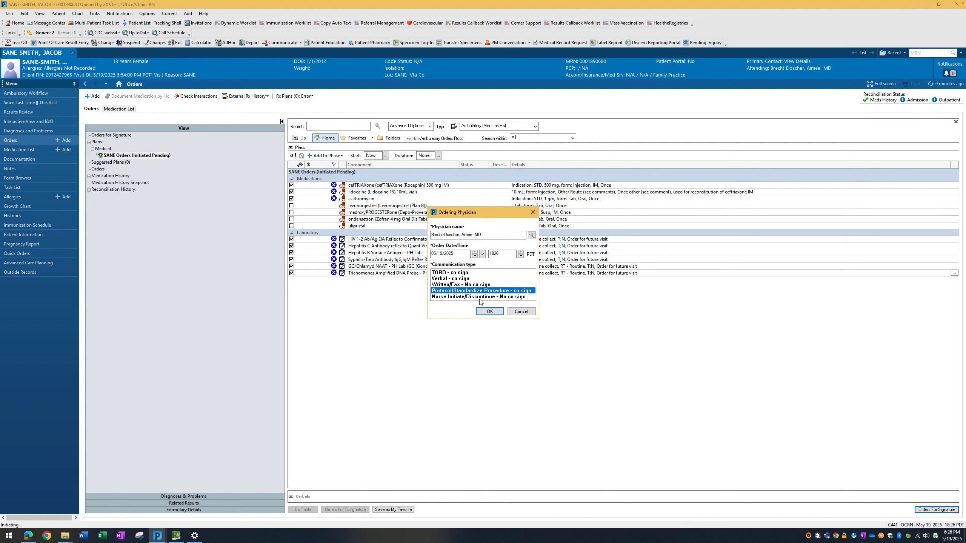
click(489, 312)
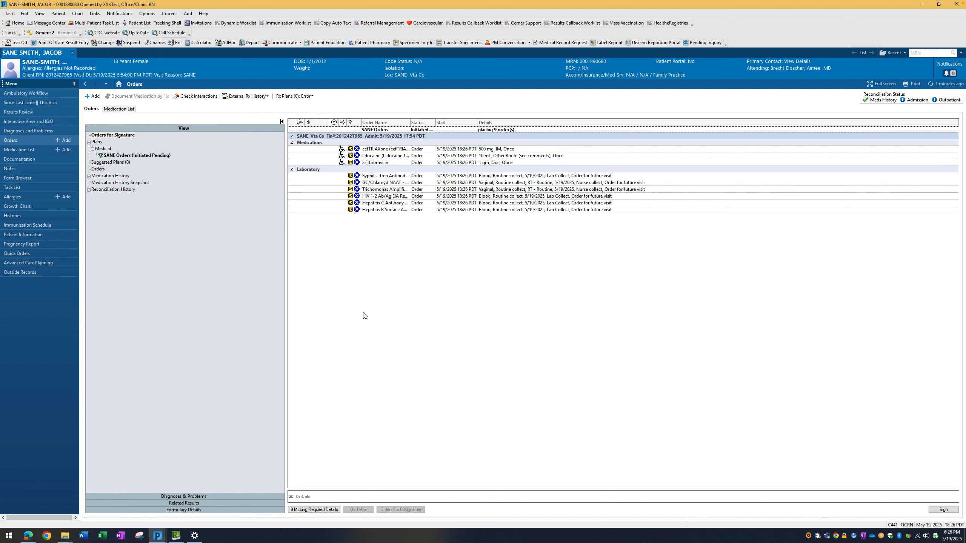
Find diagnosis code z11.3 and assign "Encounter for screening examination for sexually transmitted infection" to the ceftriaxone order.
click(315, 509)
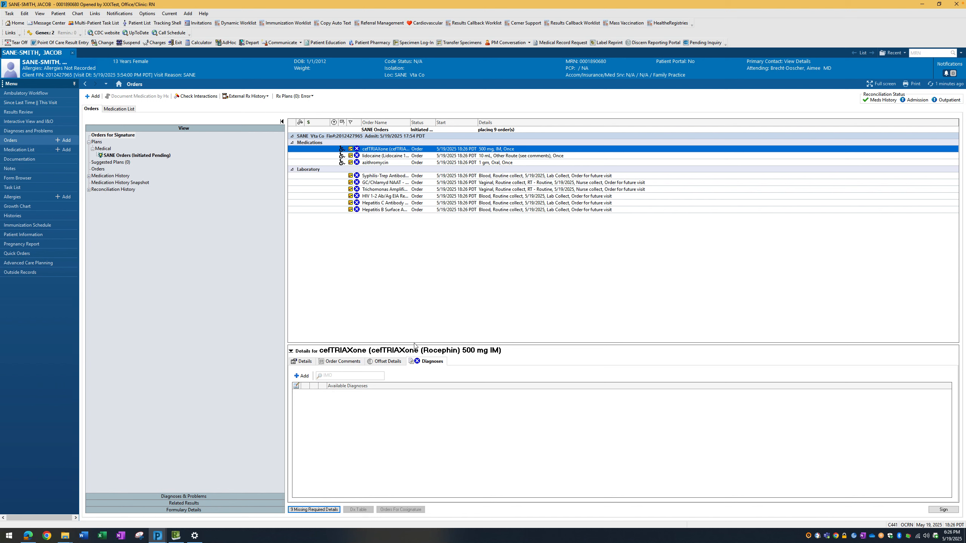
click(335, 376)
text(z11.3)
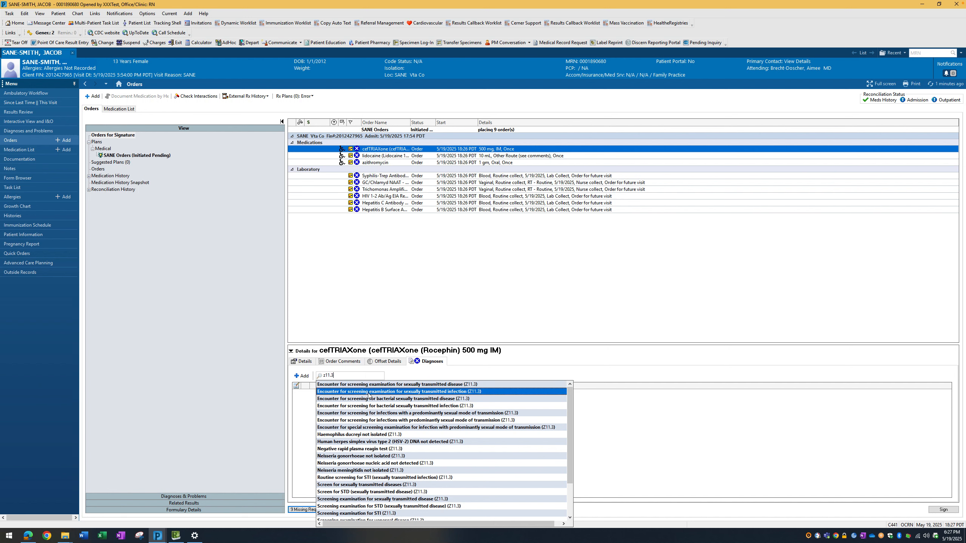
click(474, 392)
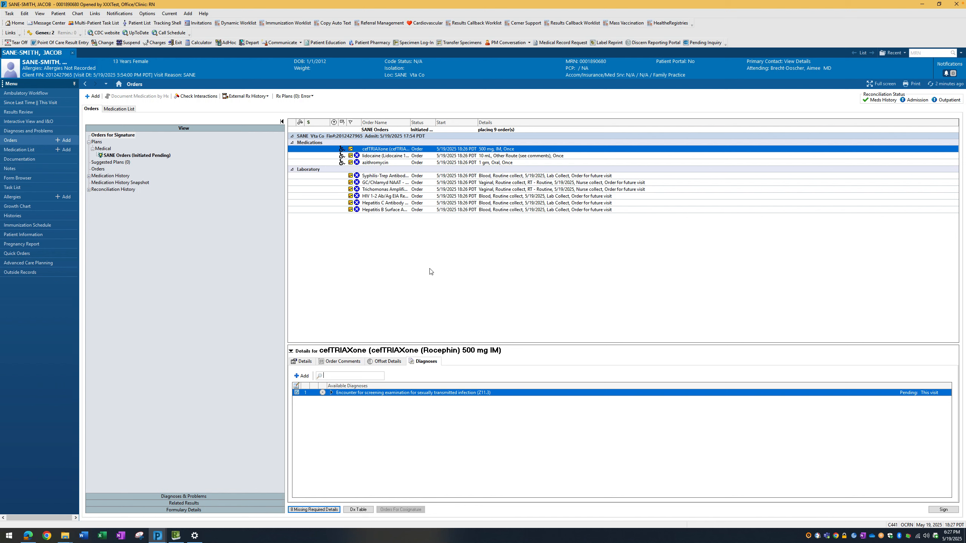
Link the lidocaine order to the Z11.3 screening diagnosis and set its volume dose to 2 mL.
click(377, 156)
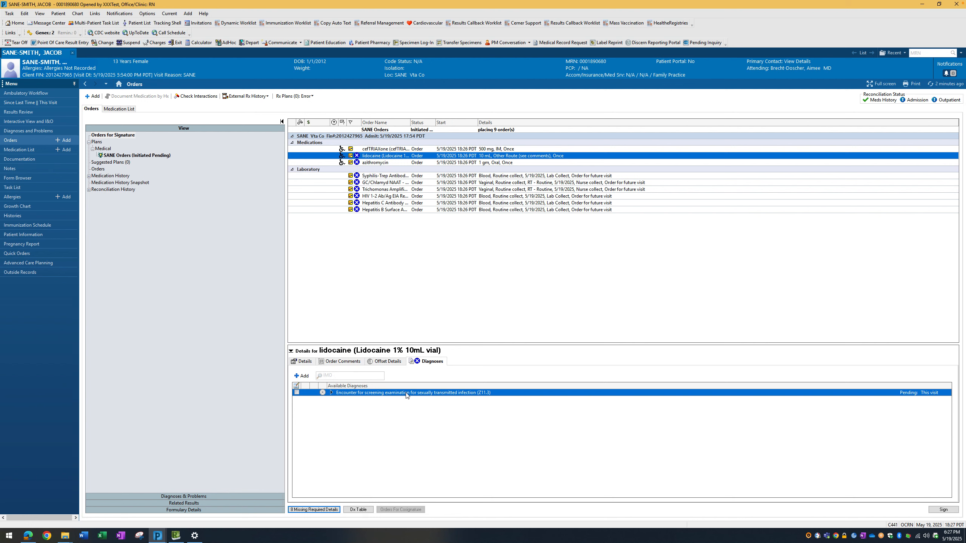
click(296, 393)
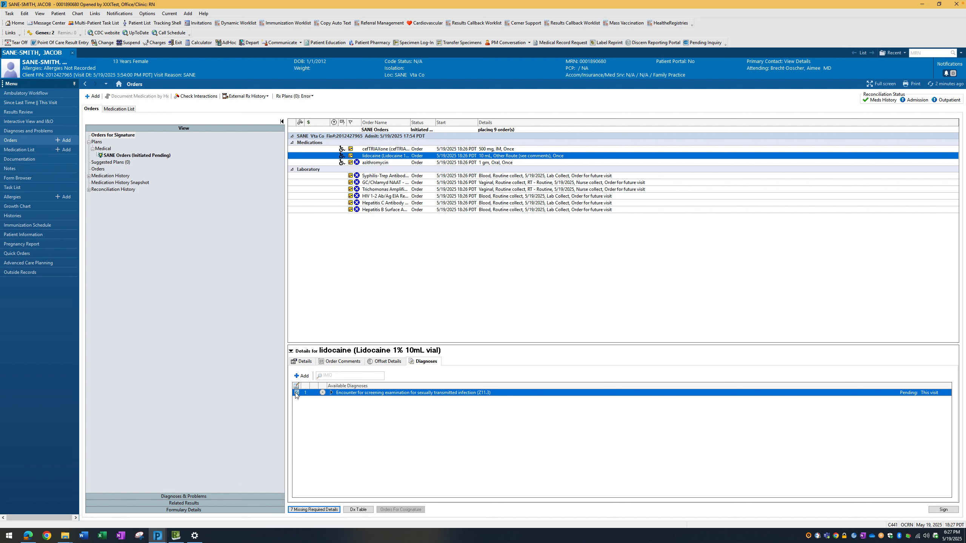
click(304, 362)
text(2)
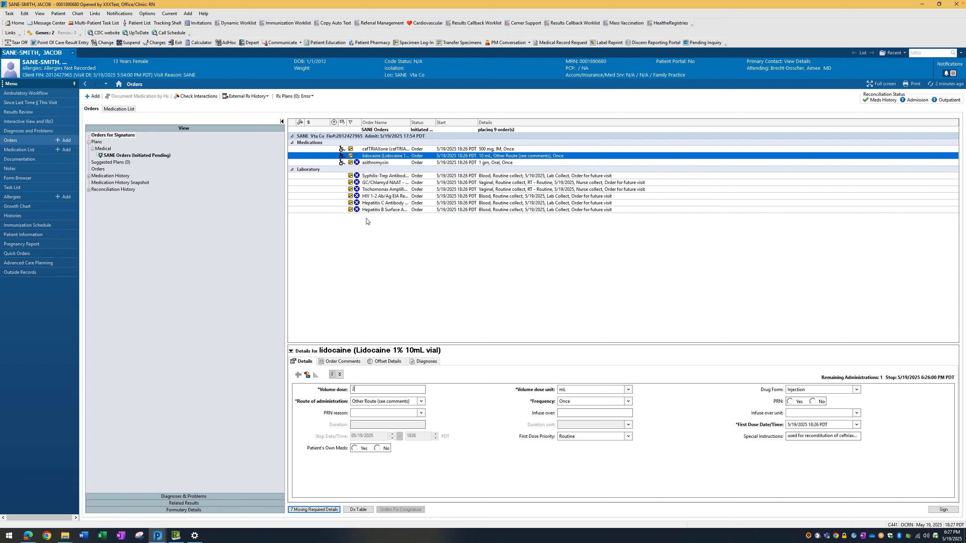
Link the Z11.3 screening diagnosis to the azithromycin, syphilis antibody, GC/Chlamydia NAAT and Trichomonas orders one by one.
click(375, 163)
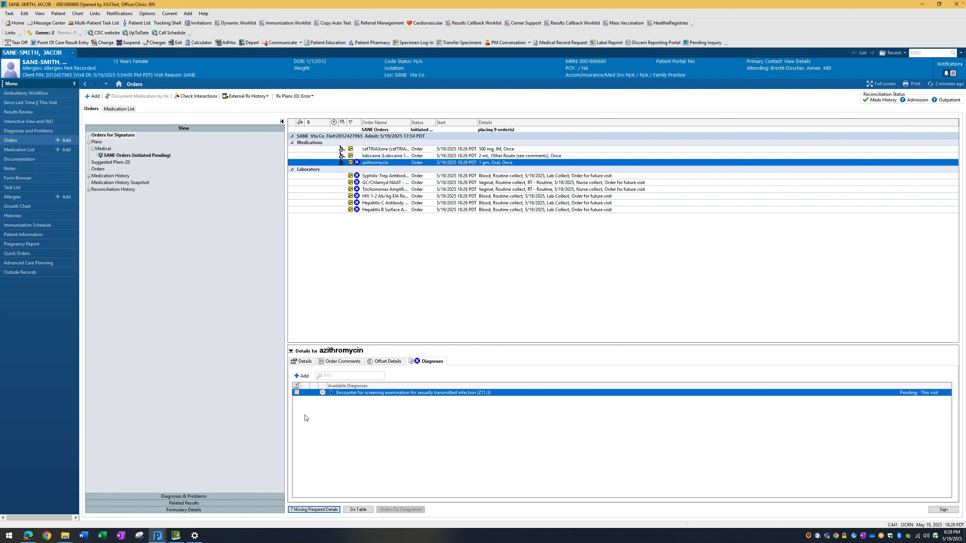
click(297, 393)
click(398, 178)
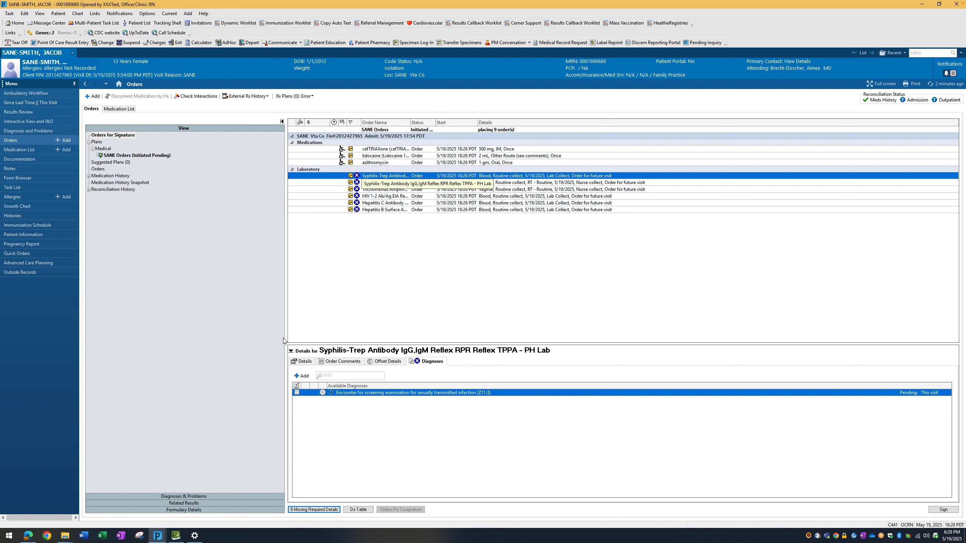
click(297, 393)
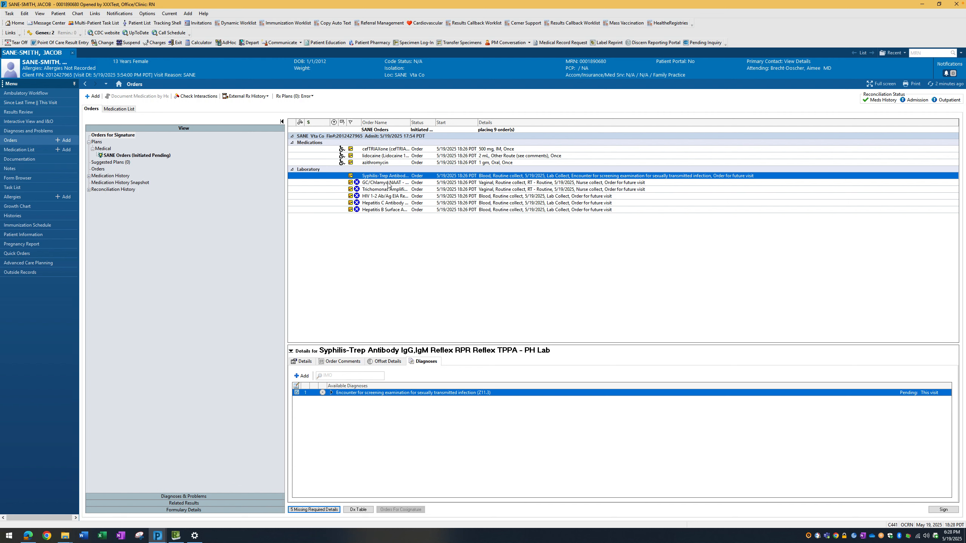
click(387, 183)
click(297, 392)
click(399, 190)
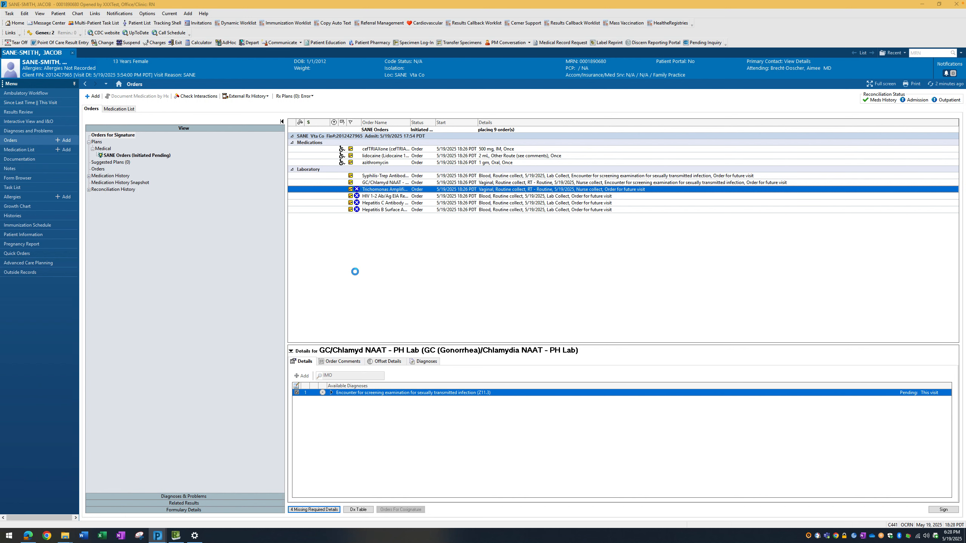
click(296, 393)
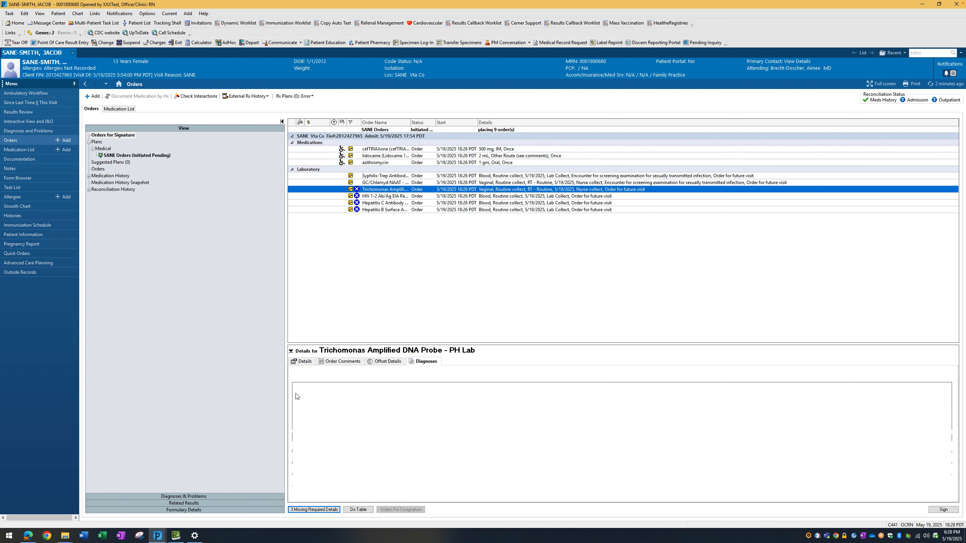
Link the Z11.3 screening diagnosis to the HIV, Hepatitis C and Hepatitis B lab orders together.
click(382, 196)
shift+click(379, 209)
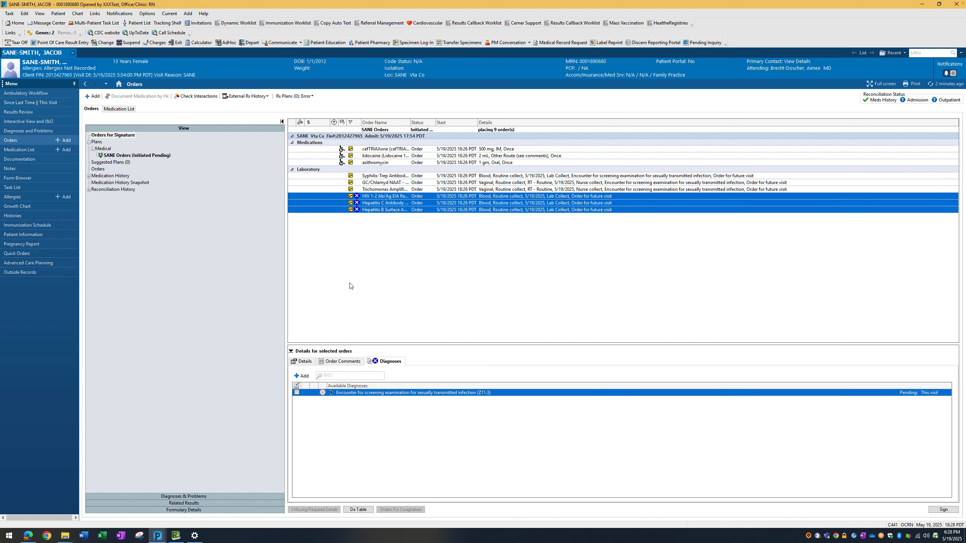
click(297, 393)
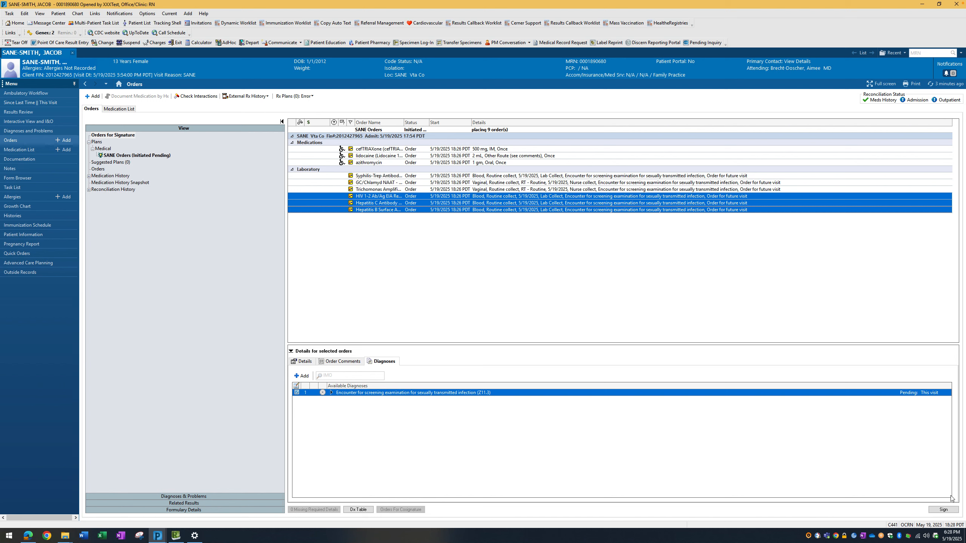
Sign the SANE orders, continuing past the ceftriaxone penicillin-allergy alert, and refresh the orders.
click(944, 510)
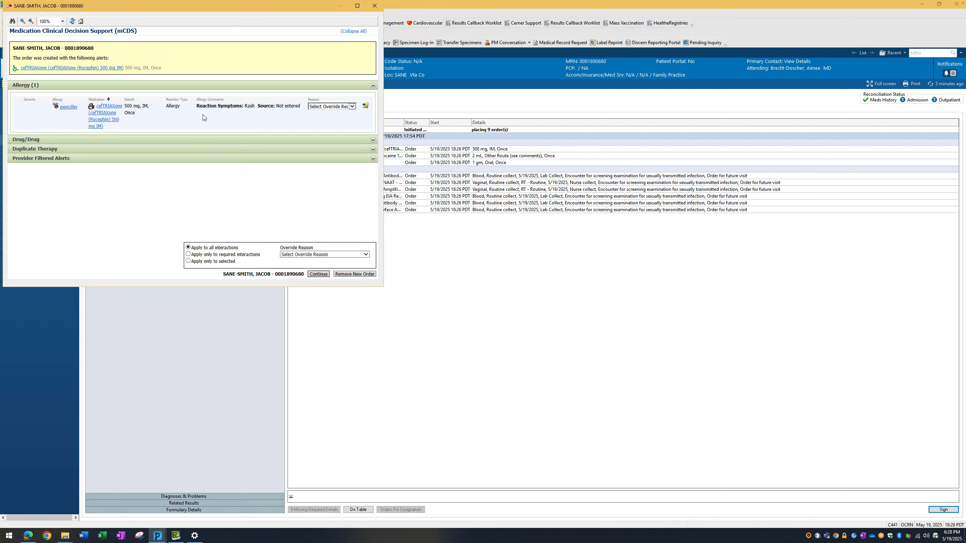
double_click(255, 196)
click(285, 223)
click(318, 274)
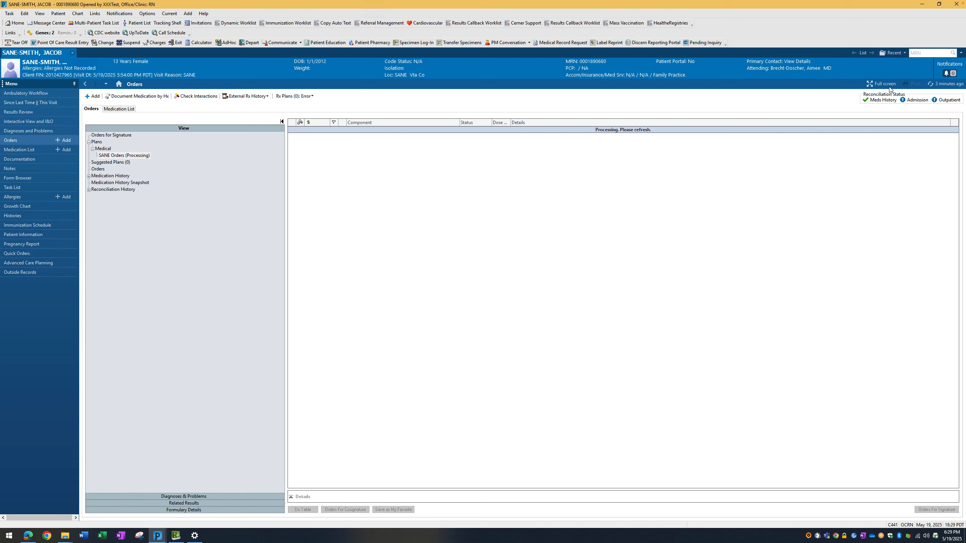
click(931, 85)
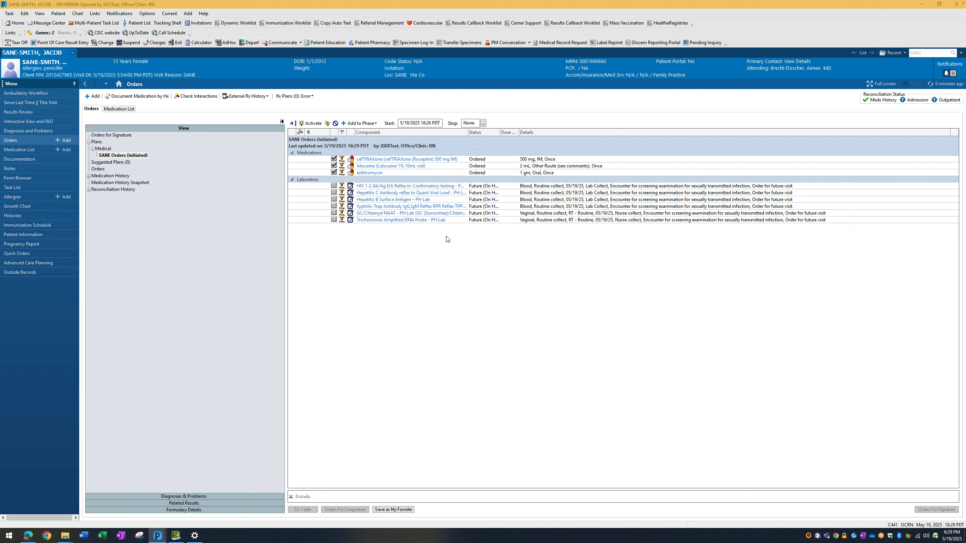
Widen the Status column and activate all six laboratory orders in the SANE plan.
click(487, 220)
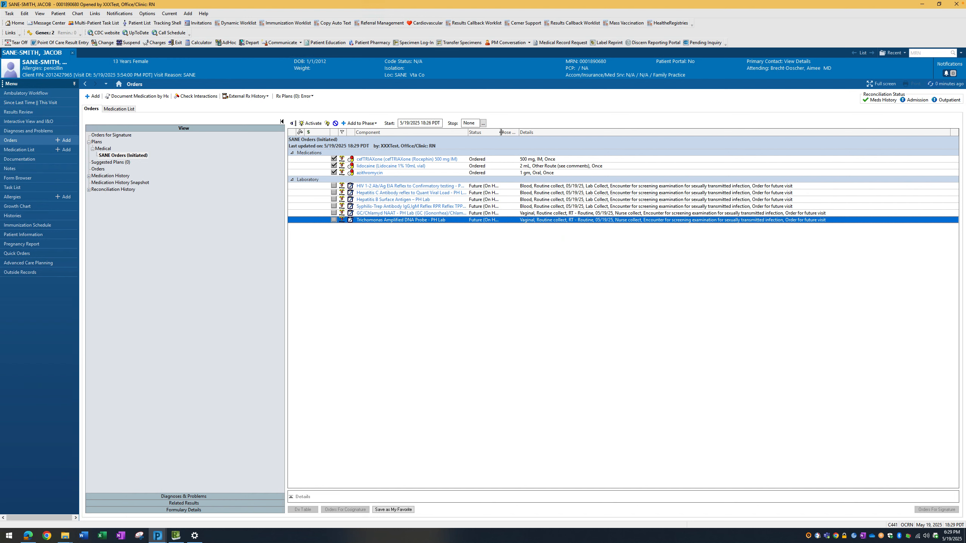
drag(499, 133, 544, 133)
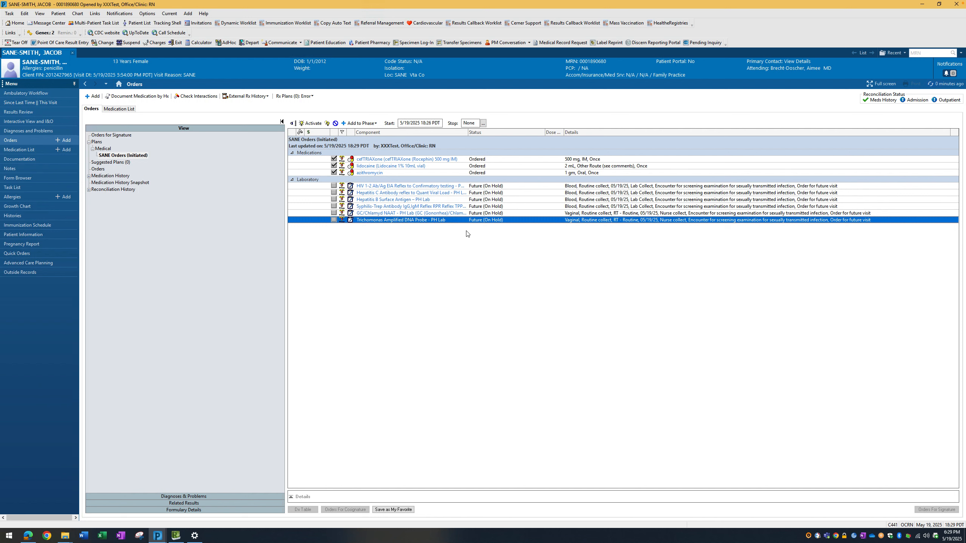
drag(460, 189, 459, 223)
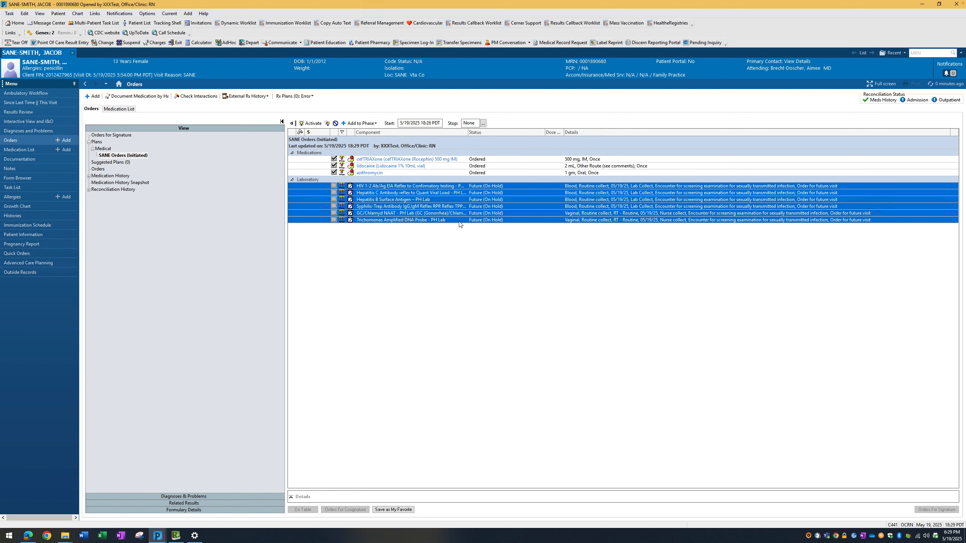
right_click(456, 203)
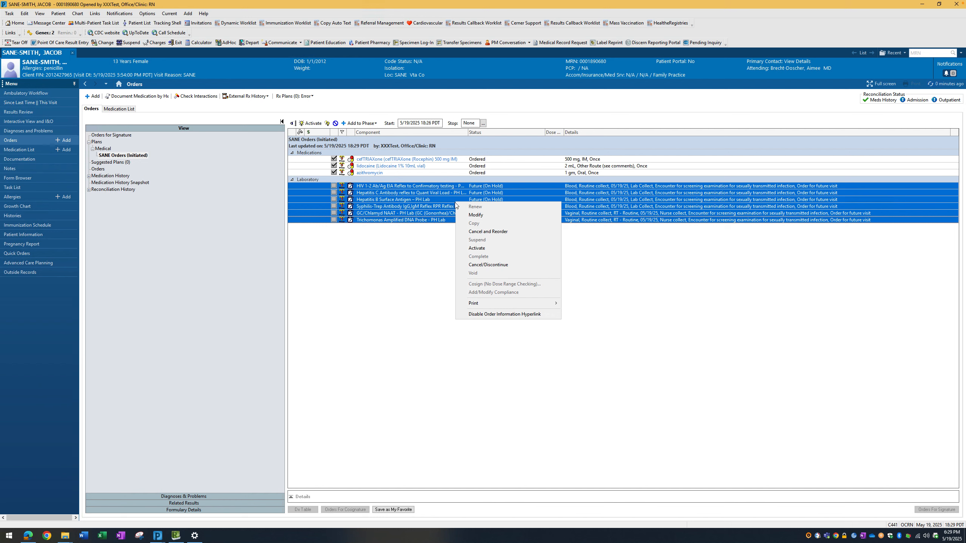
click(479, 247)
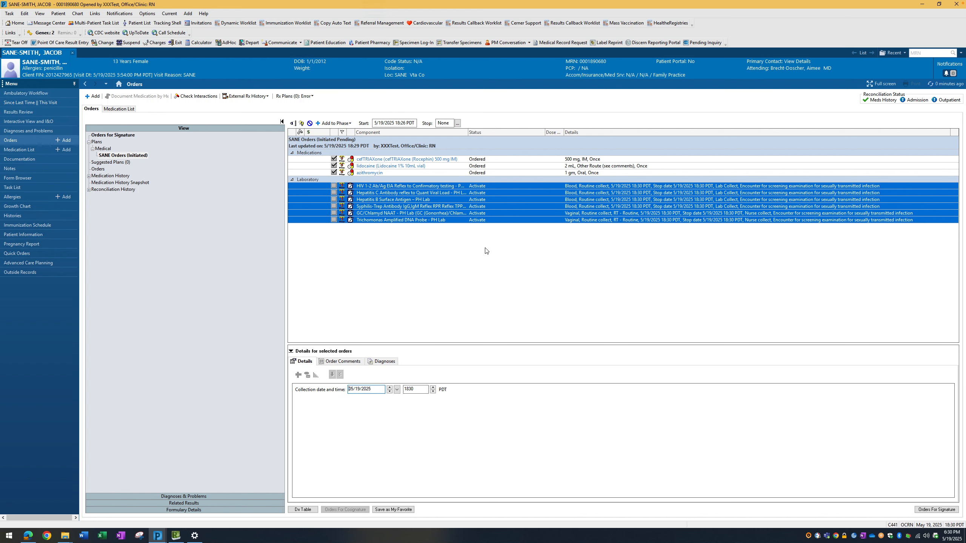
Submit and sign the activated laboratory orders, and refresh the order list.
click(925, 510)
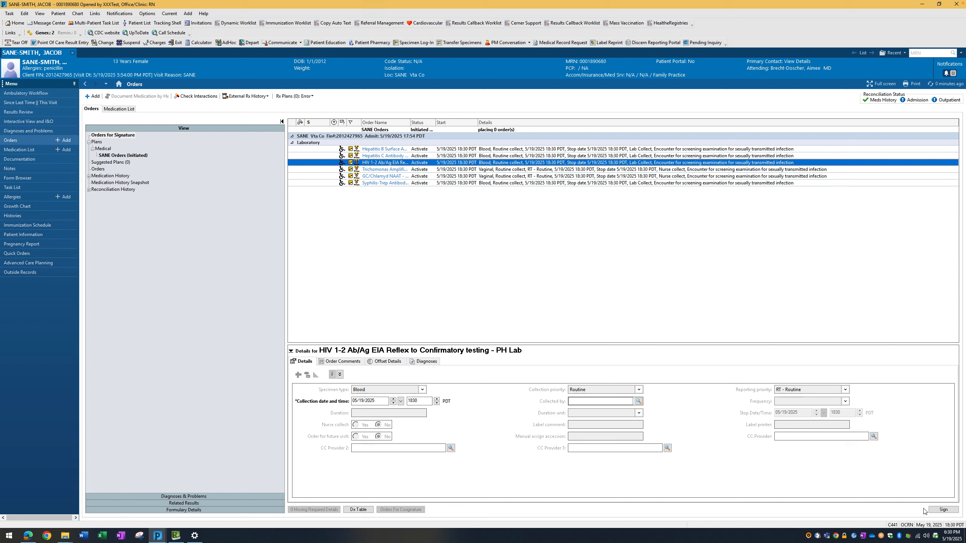
click(941, 510)
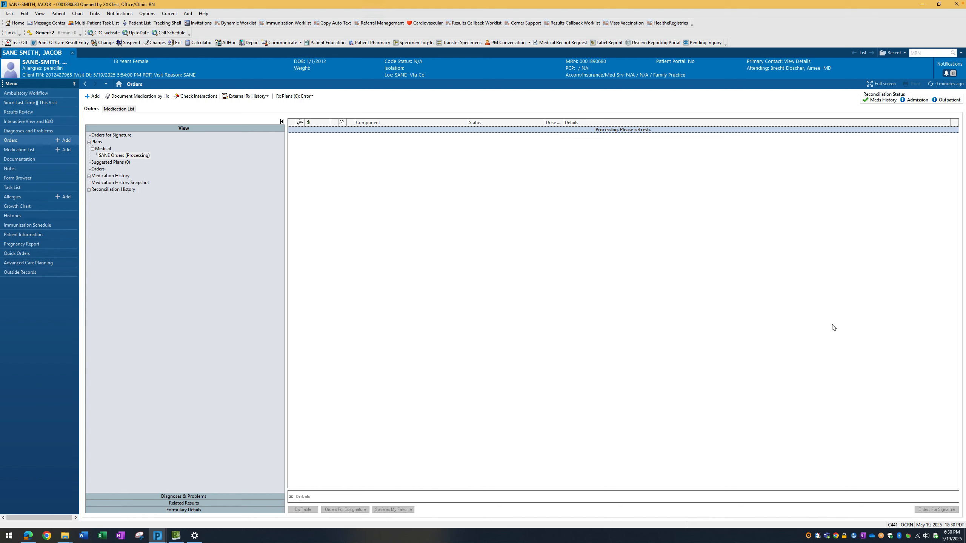
click(930, 84)
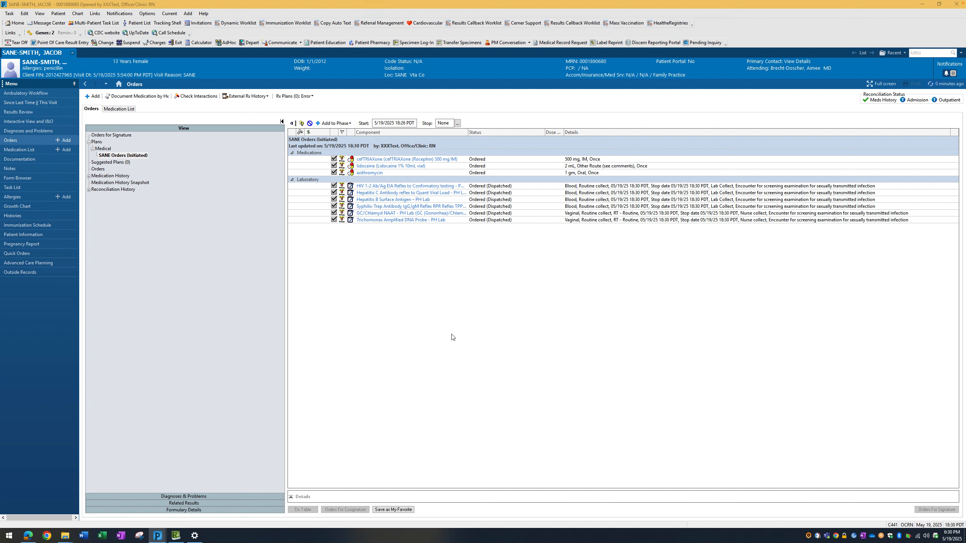
In the patient's task list, chart the azithromycin task as complete and chart ceftriaxone with Left Vastus Lateral as the site.
click(11, 187)
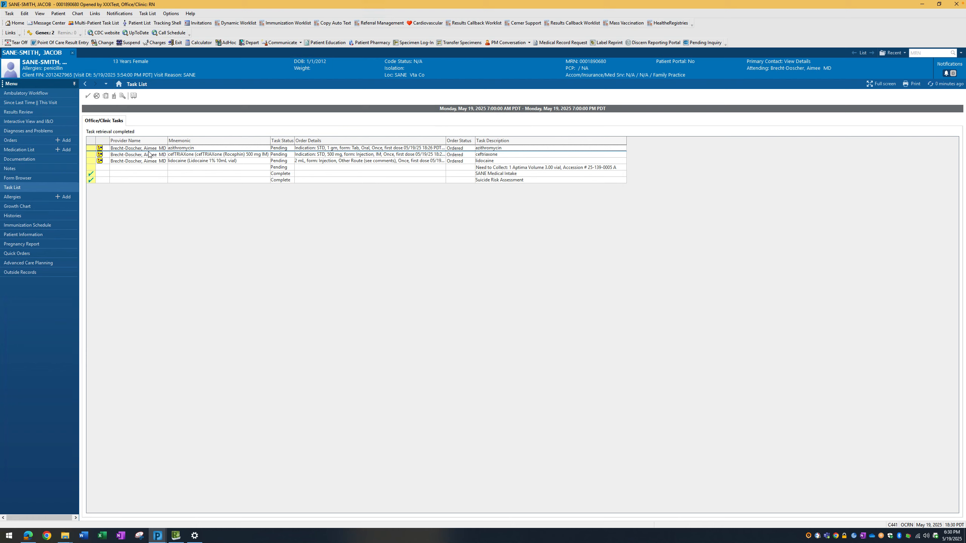
click(91, 148)
click(91, 154)
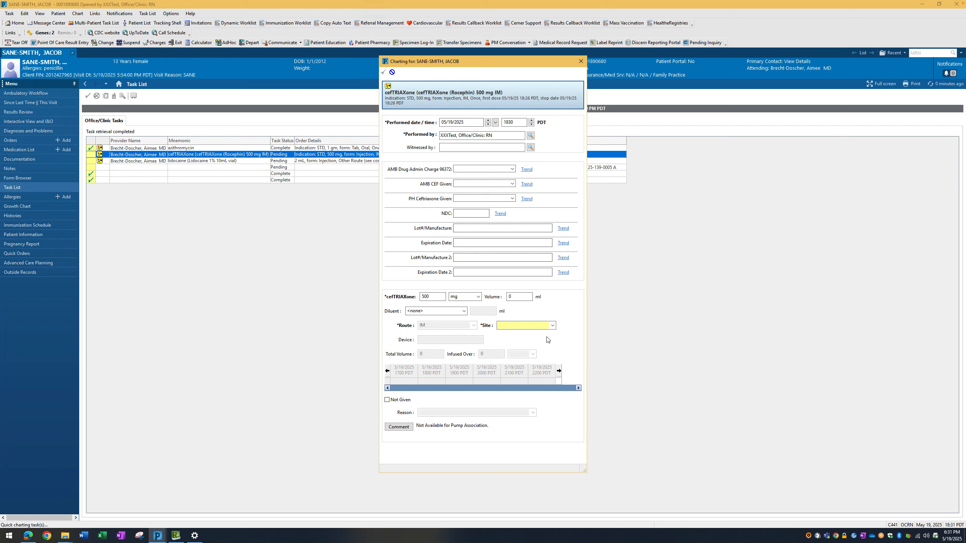
click(552, 326)
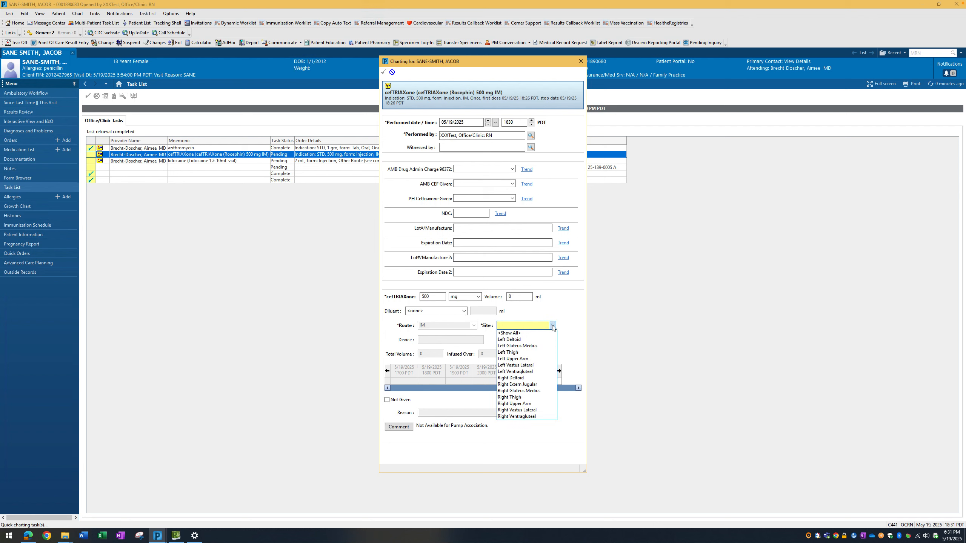
click(533, 366)
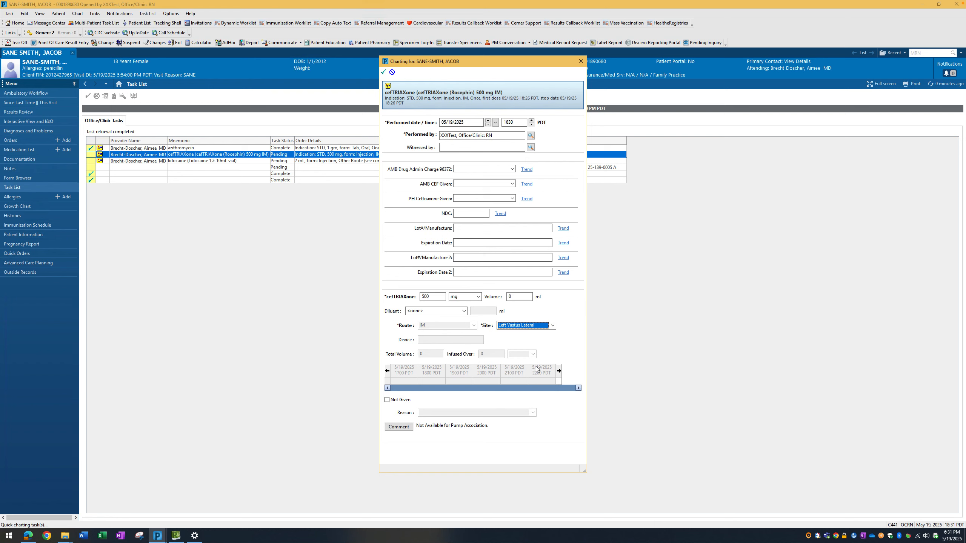
click(384, 72)
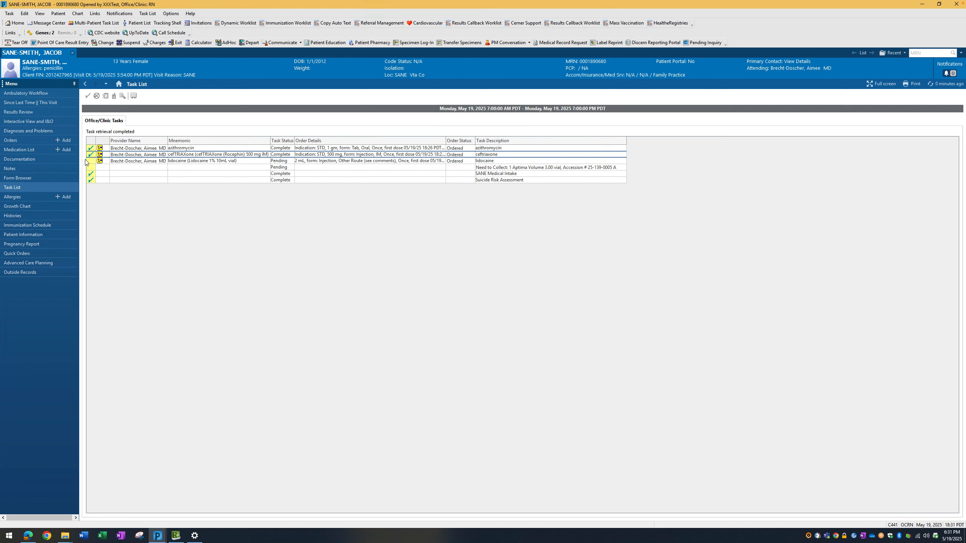
Chart the lidocaine task and the Aptima vial collection task as complete with the Aptima container selected, and refresh the task list.
click(90, 162)
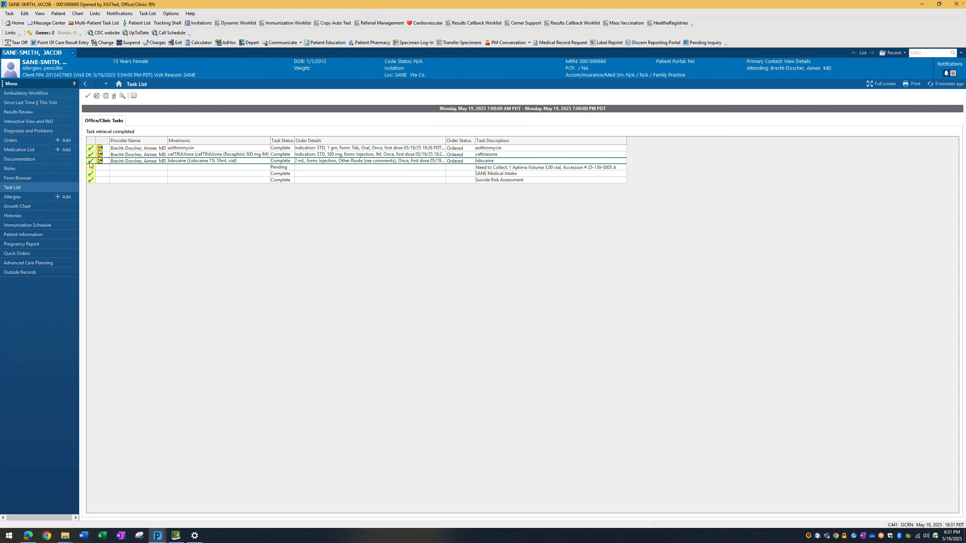
click(91, 169)
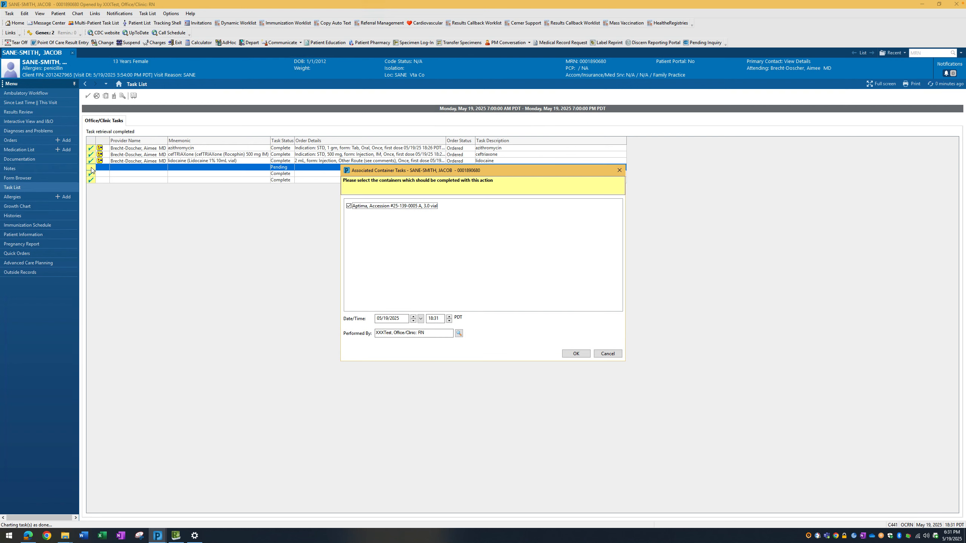
click(576, 354)
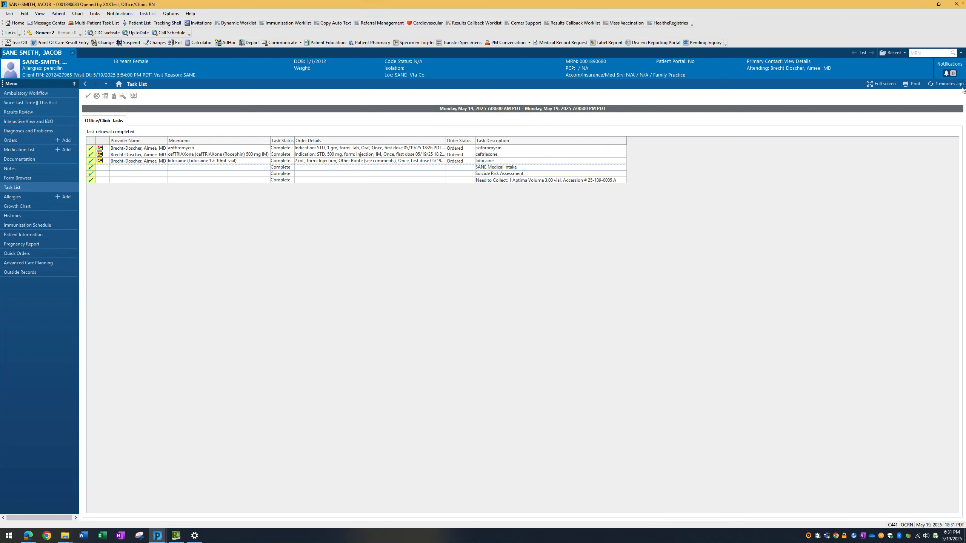
click(929, 84)
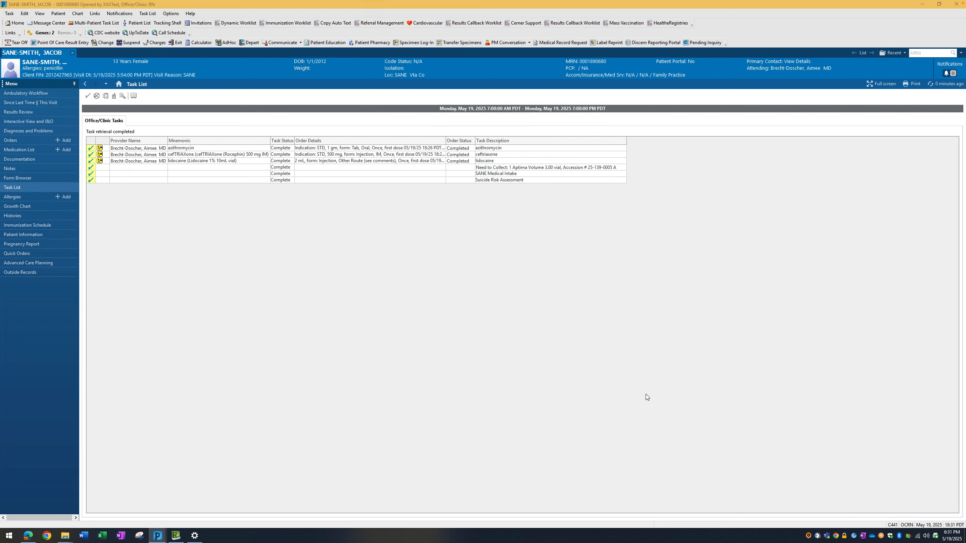
Return to the patient's Ambulatory Workflow view.
click(11, 94)
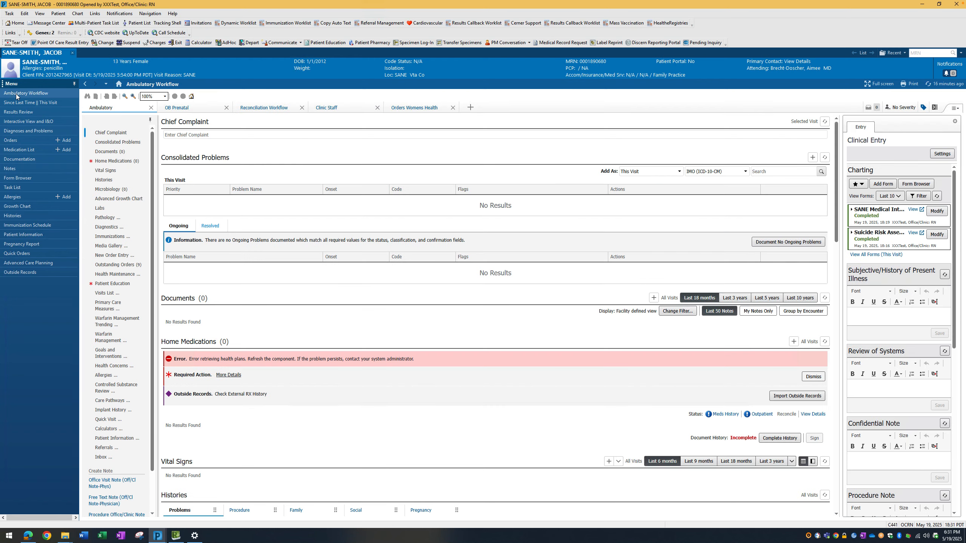
mouse_move(623, 2)
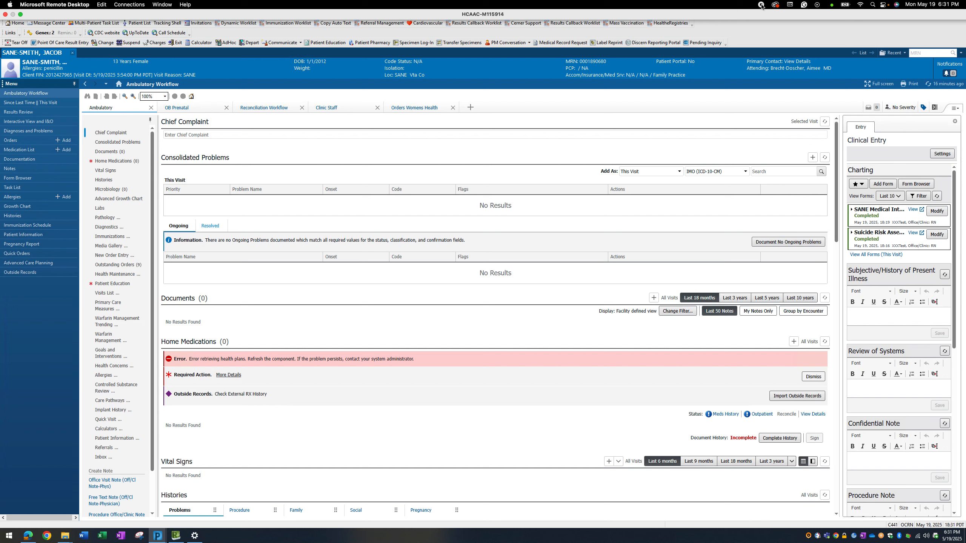